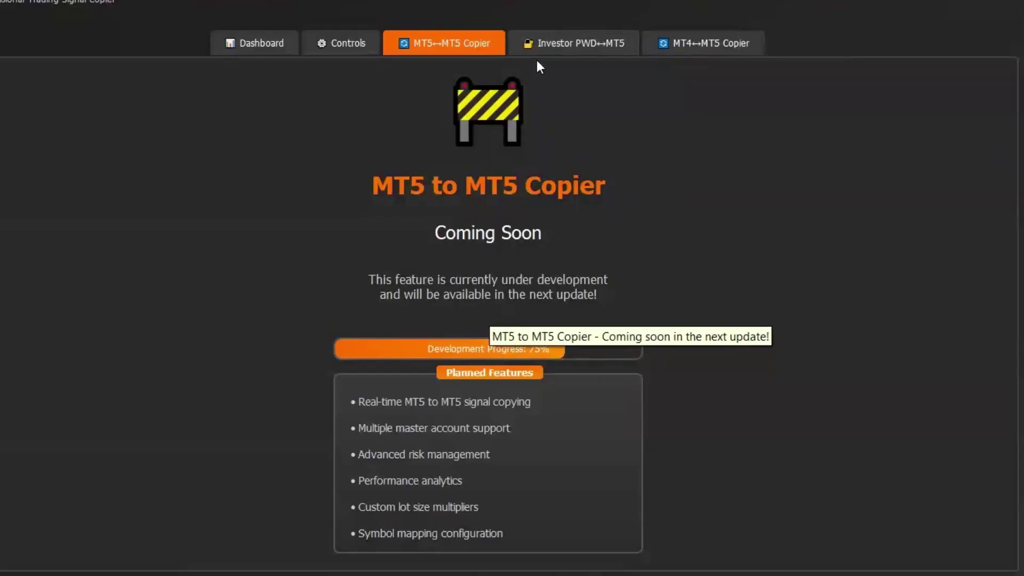
Cycle repeatedly through the Investor Password, MT4-to-MT5 and MT5-to-MT5 previews, ending on MT4-to-MT5 (75% progress)
left_click(558, 45)
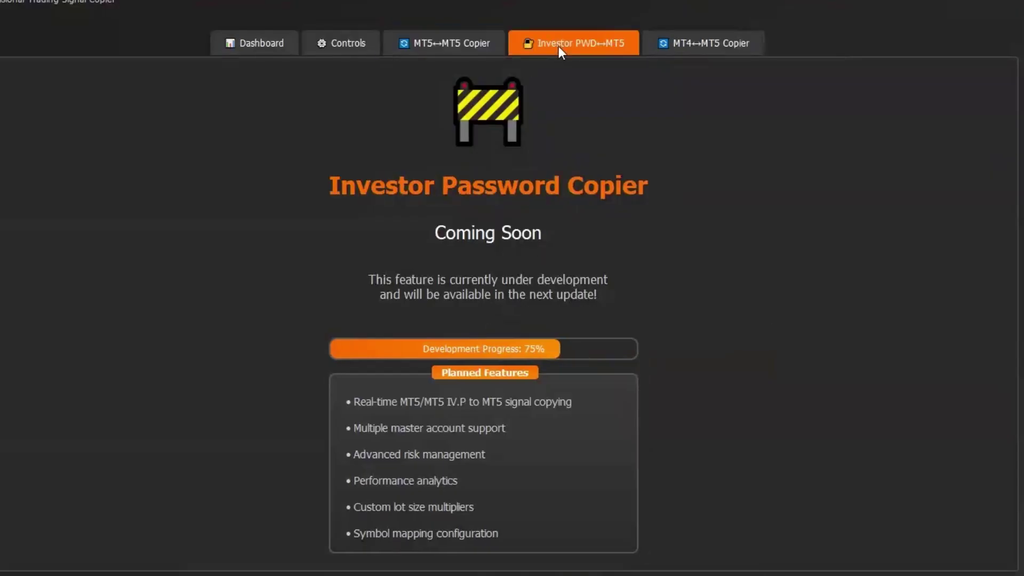
left_click(708, 48)
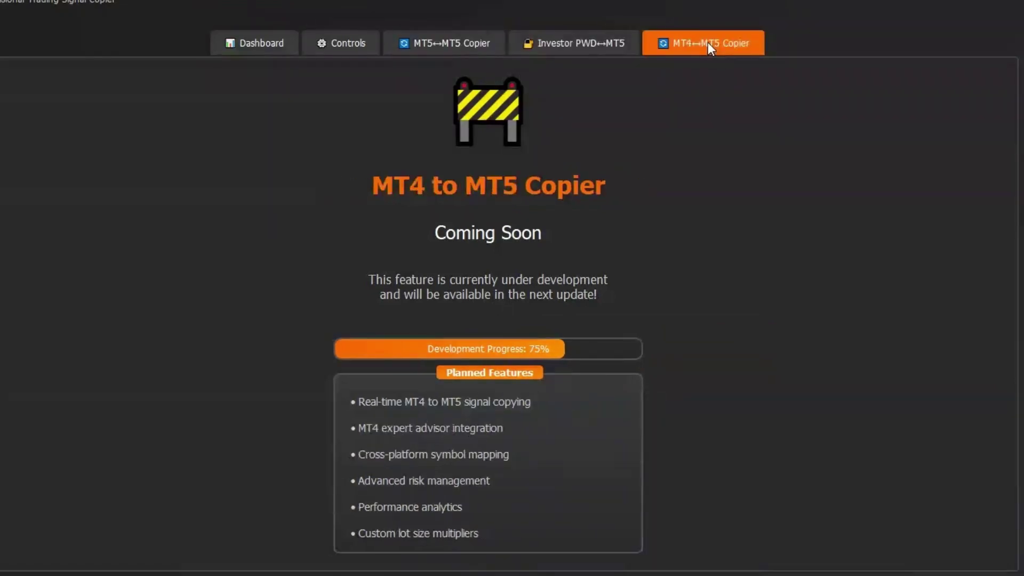
left_click(448, 45)
left_click(577, 41)
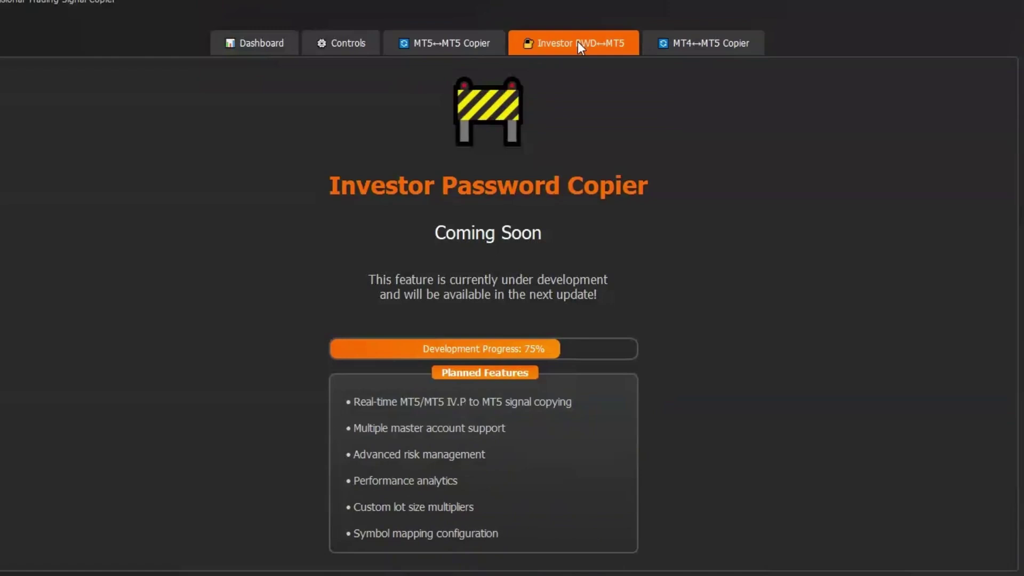
left_click(707, 44)
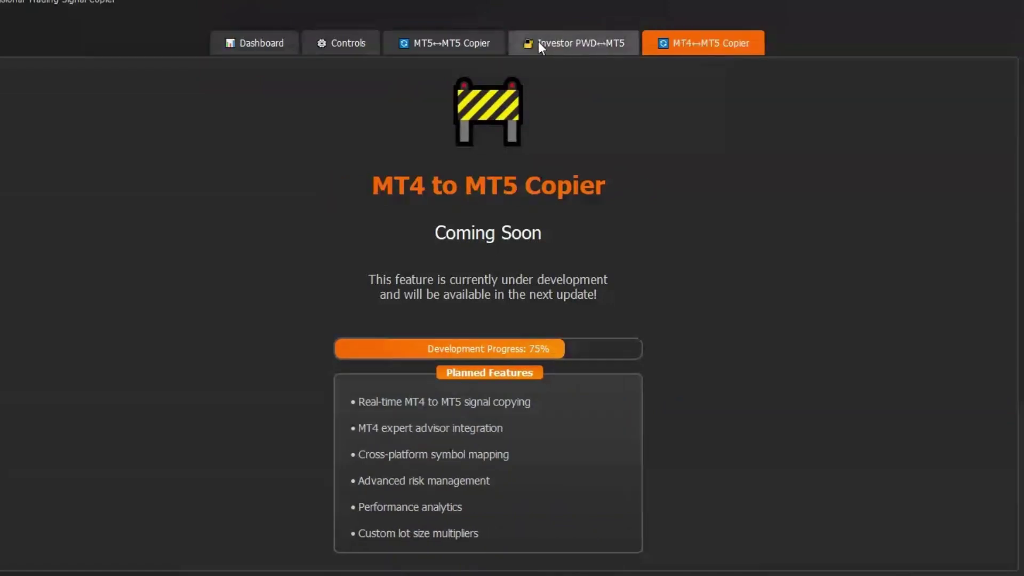
left_click(452, 50)
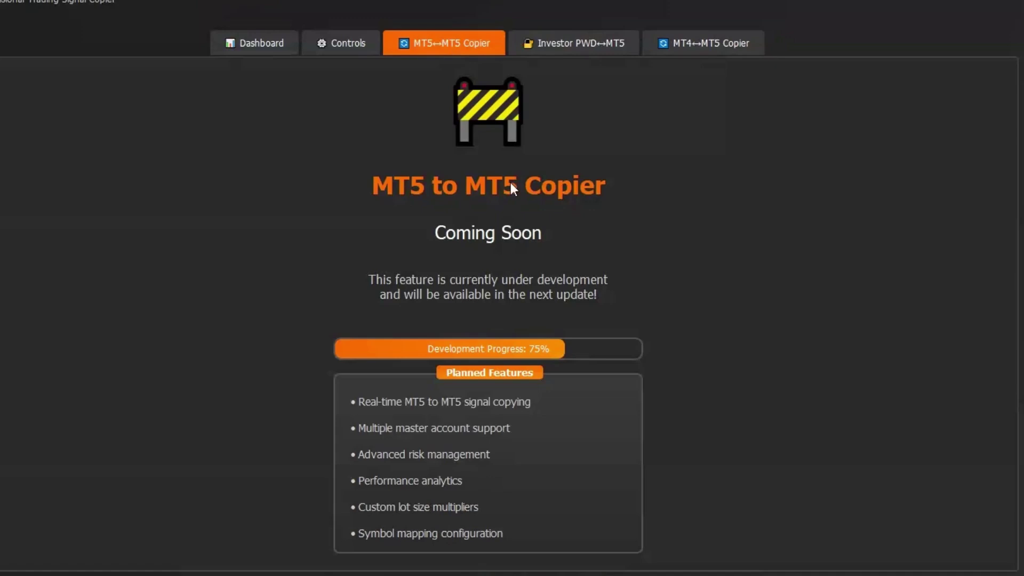
left_click(568, 45)
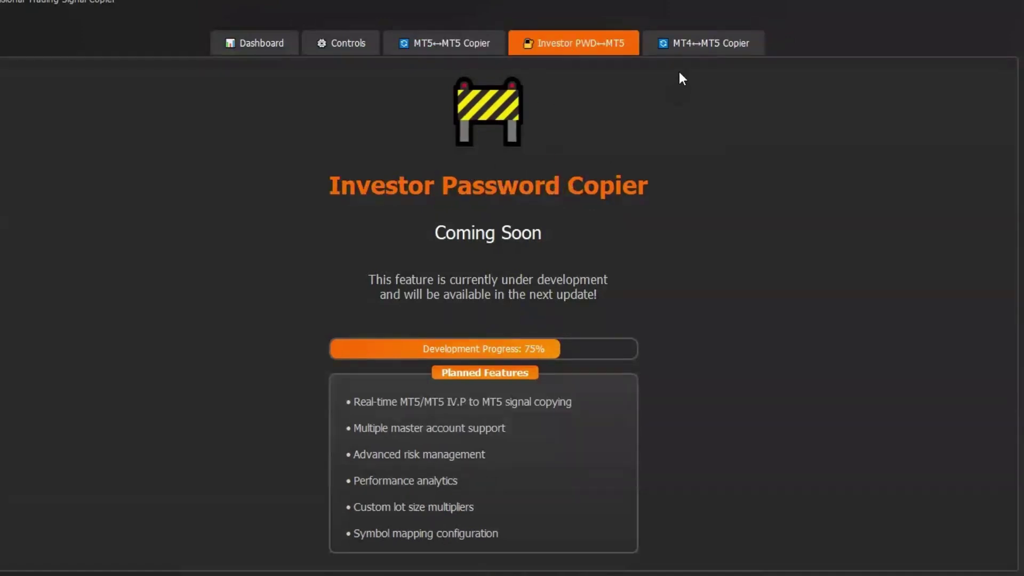
left_click(688, 42)
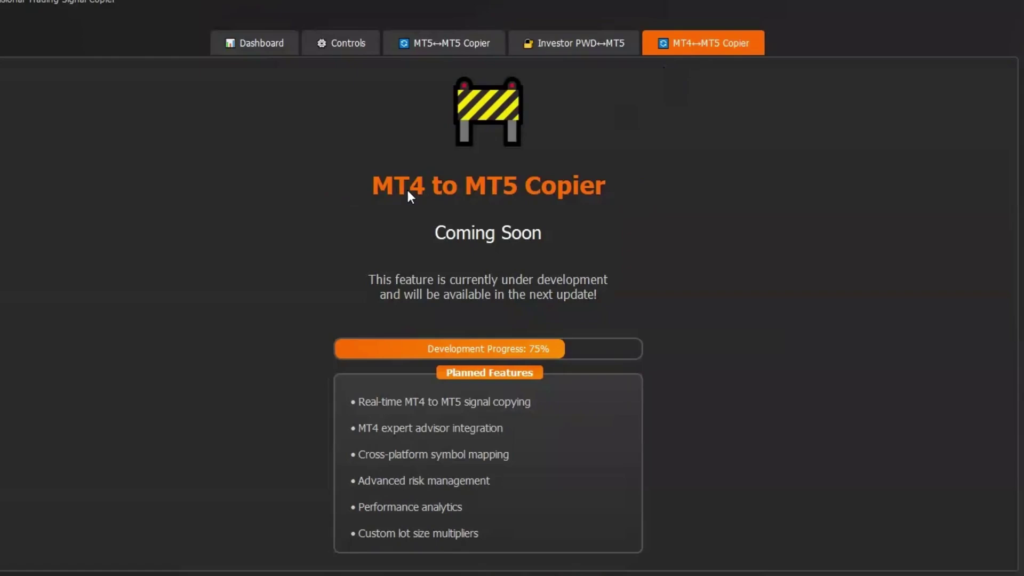